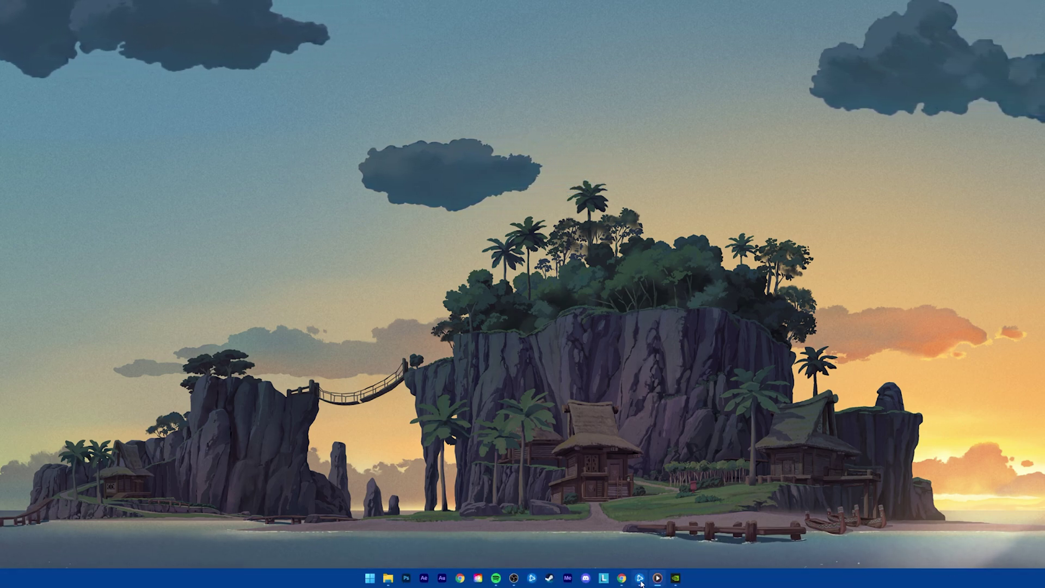
- From Battle.net's Warzone options, show the game's install folder (Program Files (x86)) in File Explorer
left_click(641, 582)
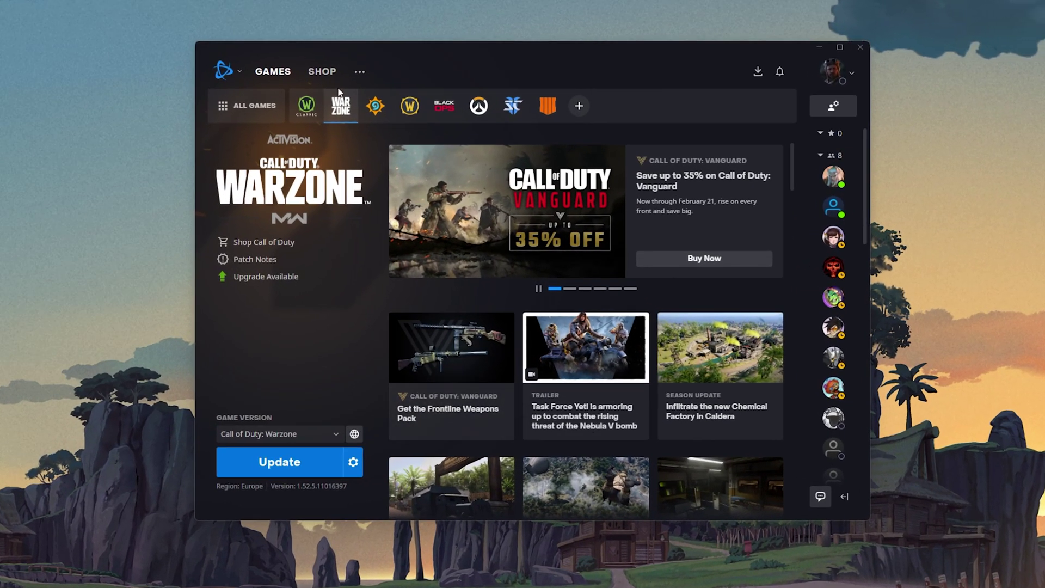
left_click(359, 467)
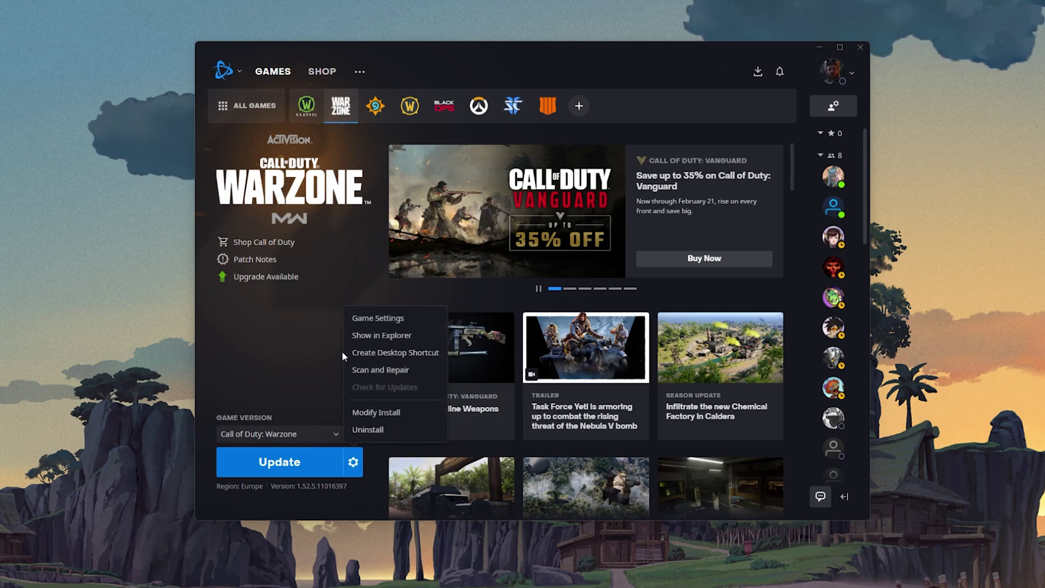
left_click(354, 336)
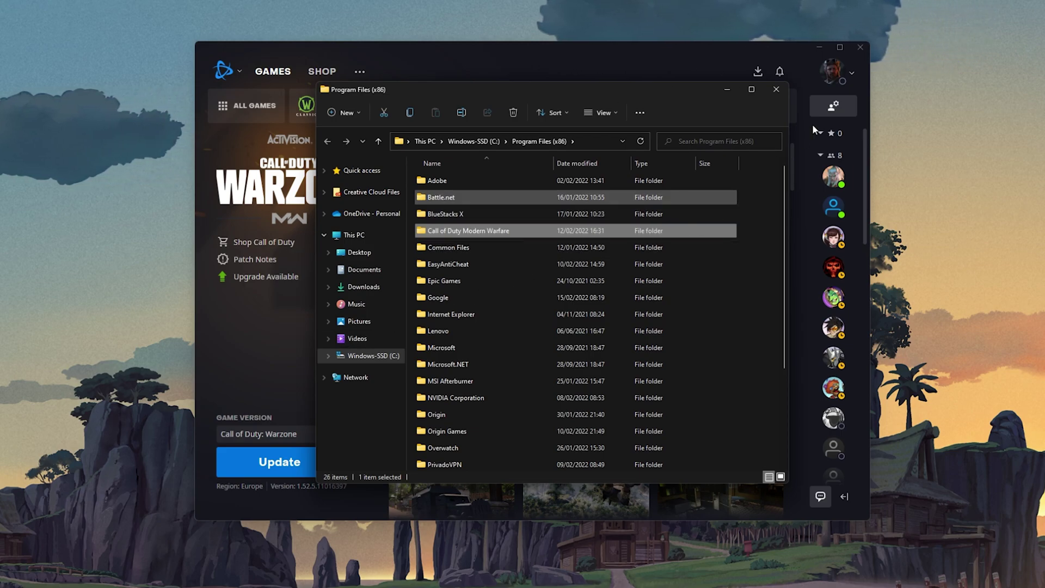
- Minimise Battle.net and open the Call of Duty Modern Warfare install folder
left_click(820, 47)
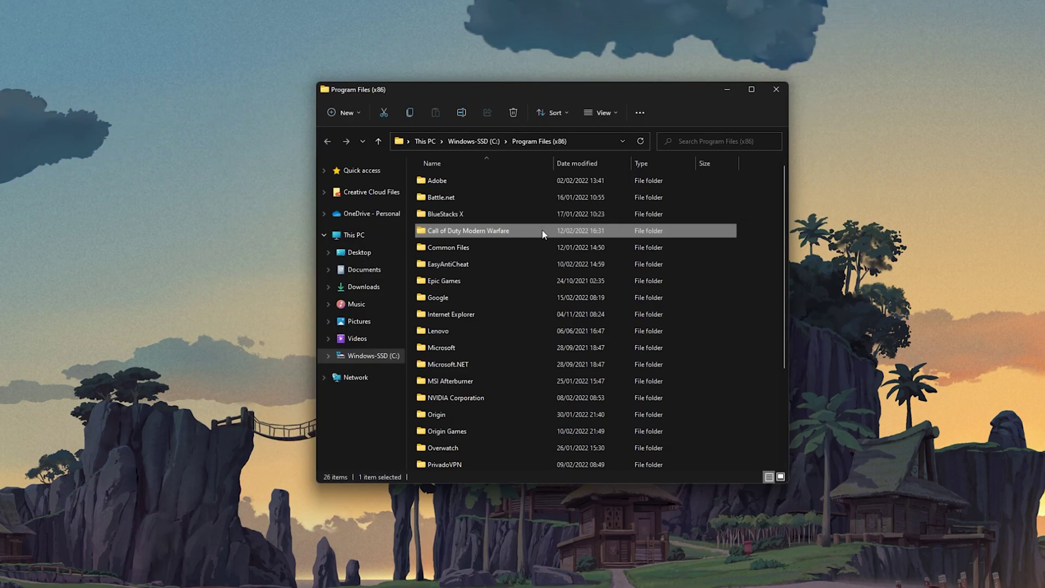
double_click(541, 229)
scroll(541, 229, "down", 6)
scroll(542, 228, "down", 4)
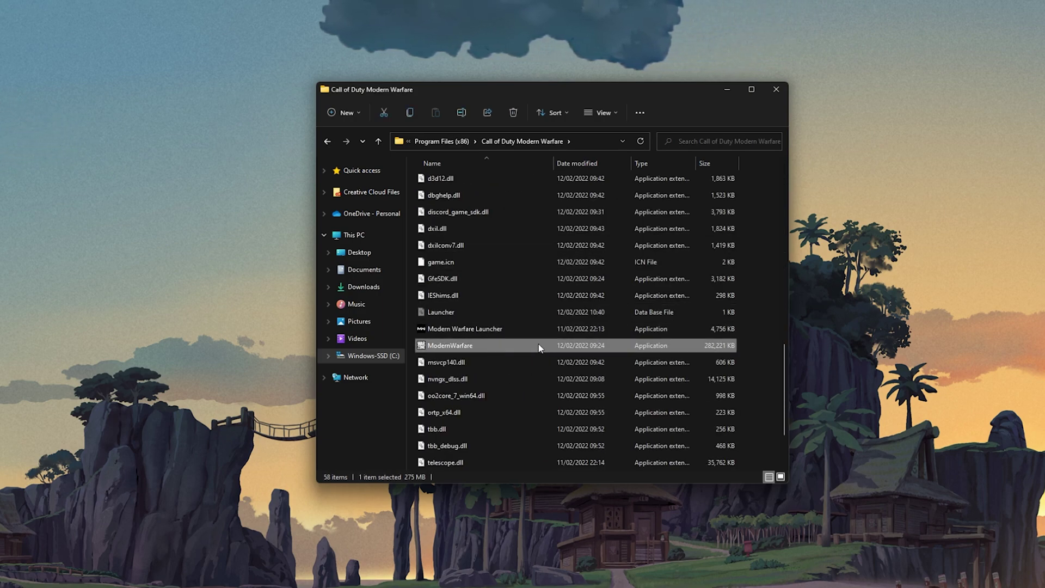
- Open the ModernWarfare application's Properties on the Compatibility page
right_click(538, 344)
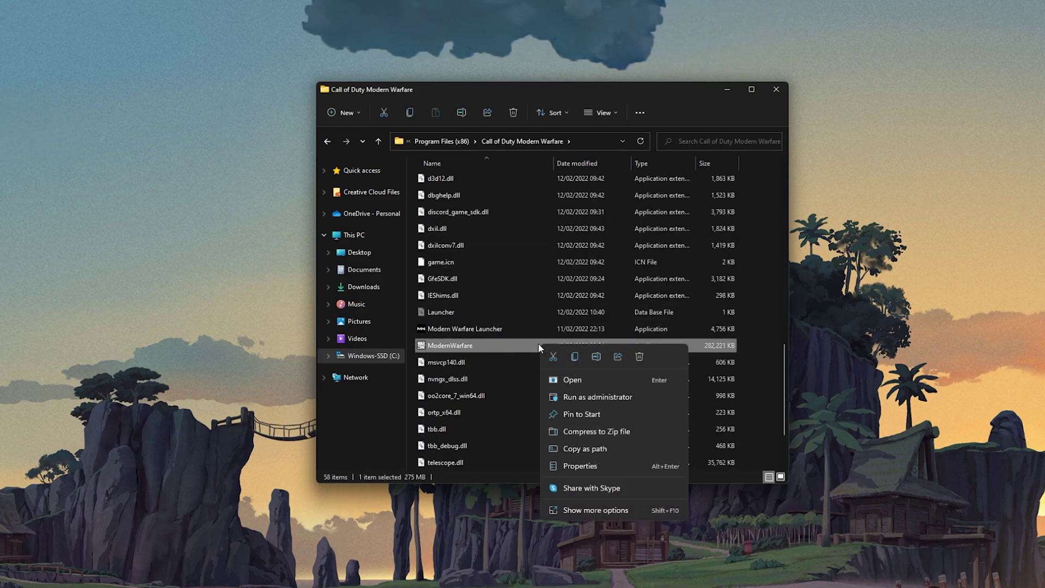
left_click(577, 466)
mouse_move(614, 358)
left_mouse_down()
mouse_move(778, 229)
mouse_move(801, 100)
left_mouse_up()
left_click(808, 136)
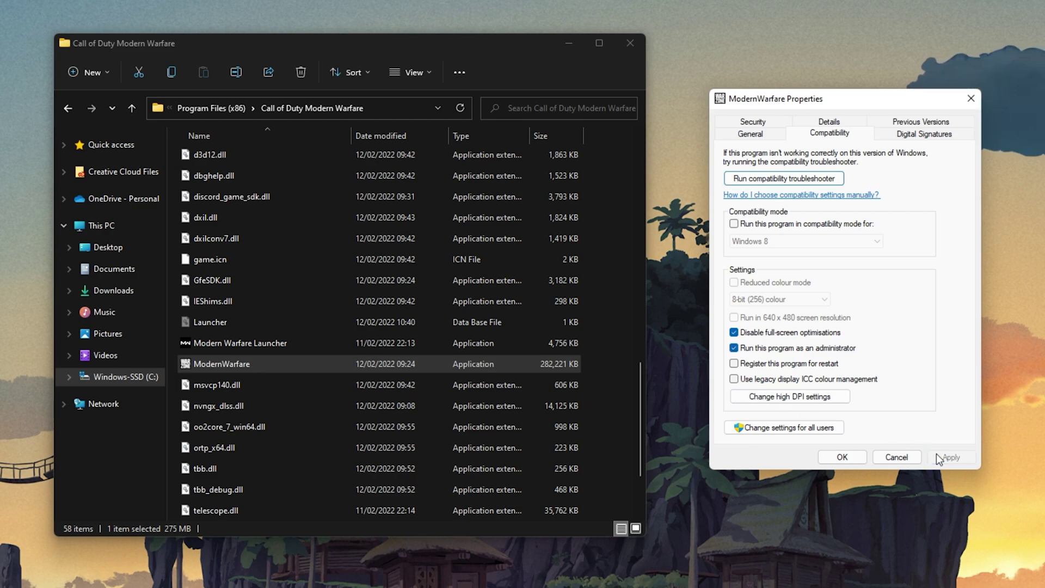
- Apply the ModernWarfare compatibility changes, return to Battle.net and open Warzone's options list
left_click(842, 456)
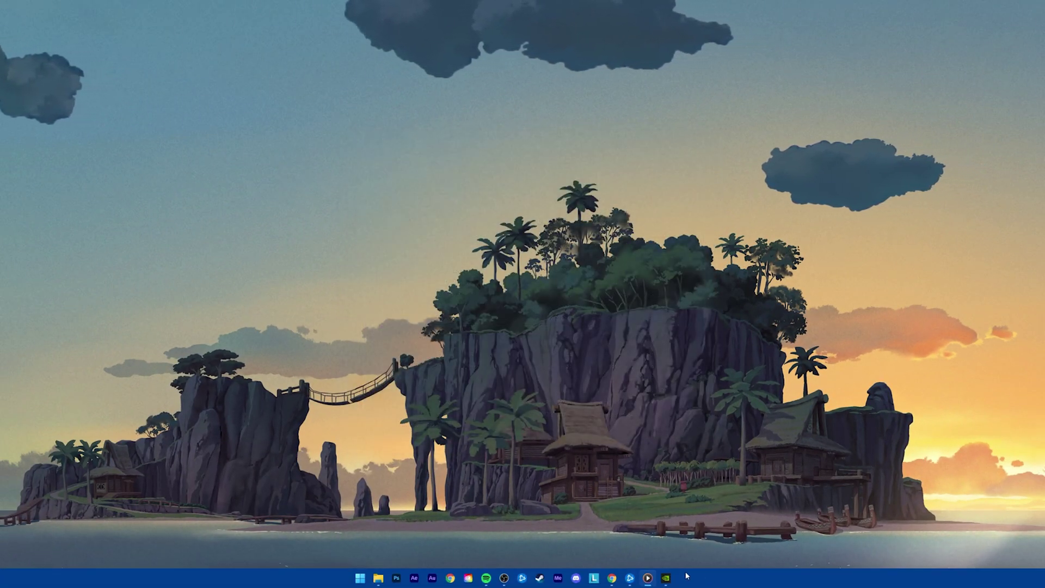
left_click(630, 579)
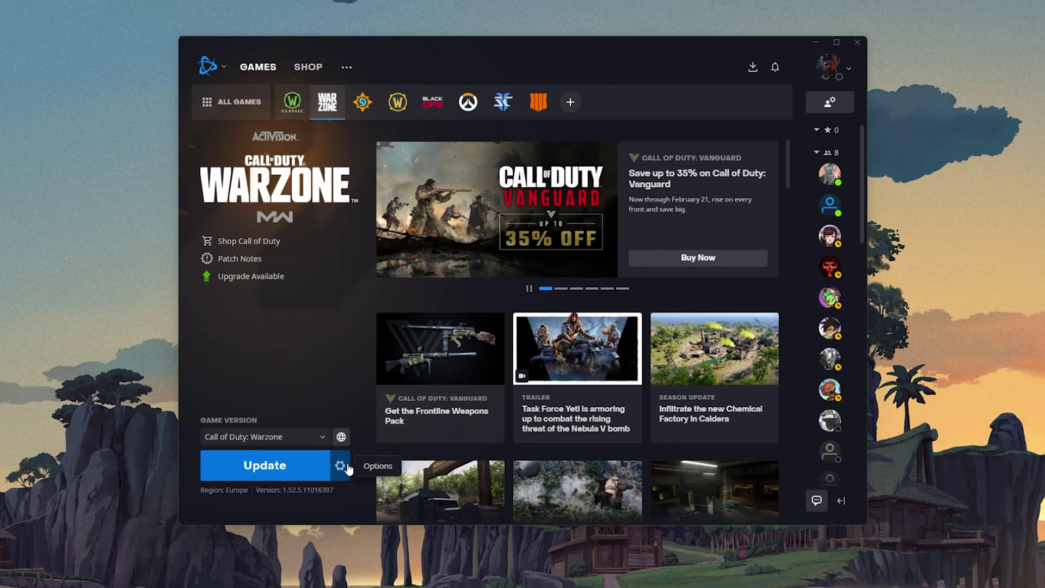
left_click(340, 466)
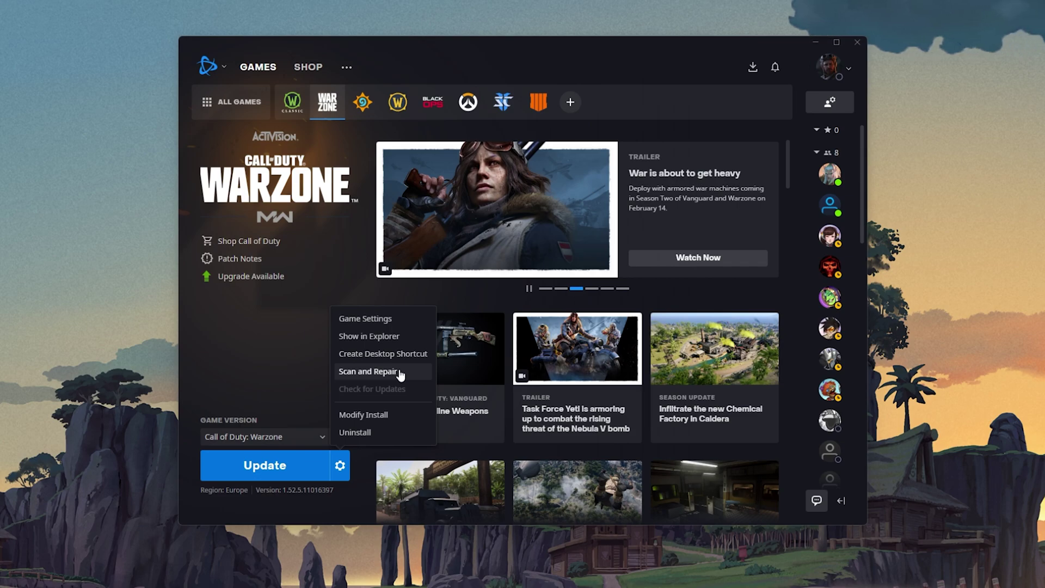
- In Warzone's Game Settings, clear and switch off Additional command line arguments
left_click(409, 327)
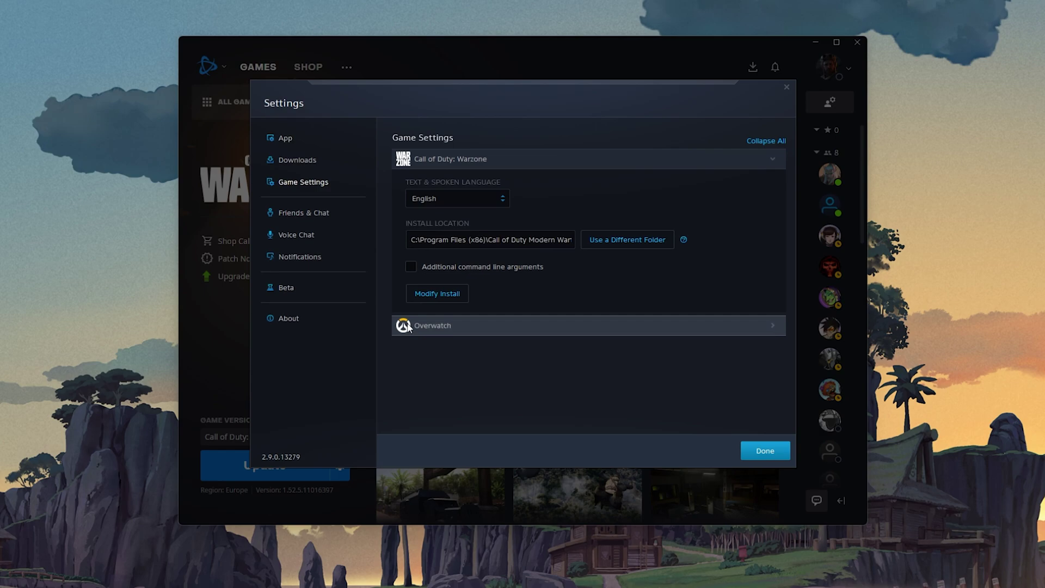
left_click(411, 266)
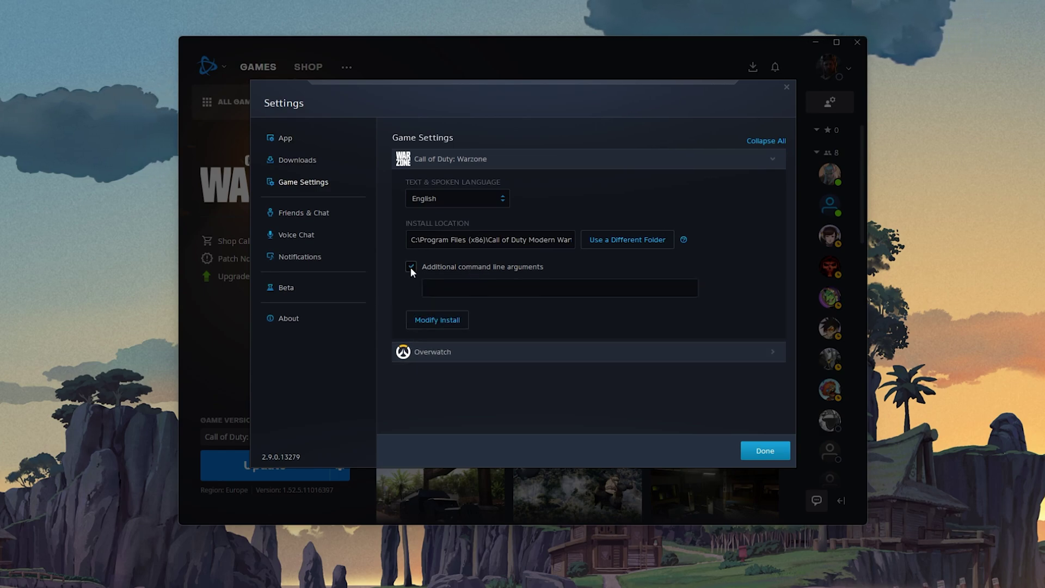
left_click(455, 288)
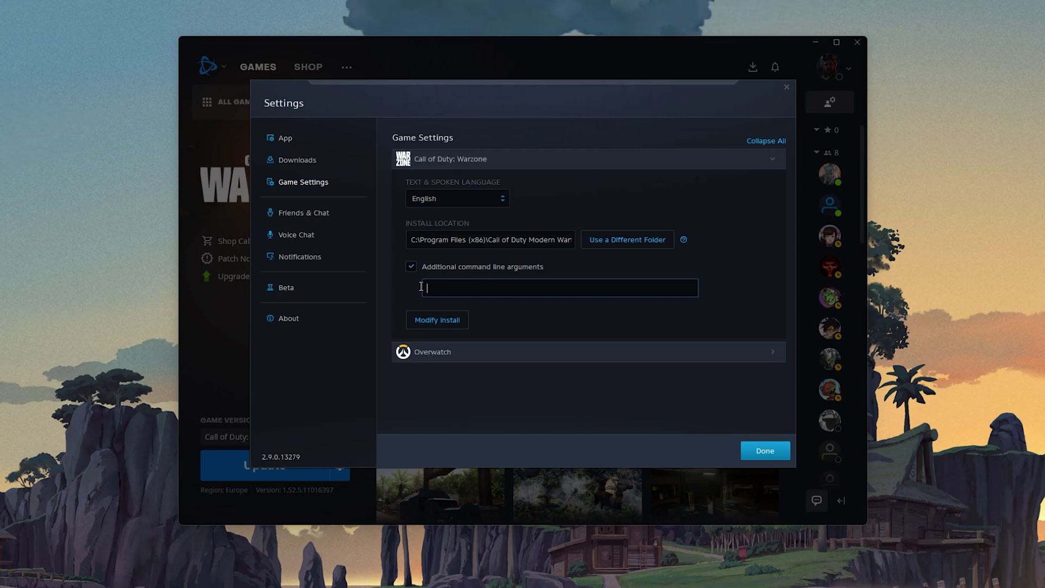
left_click(411, 266)
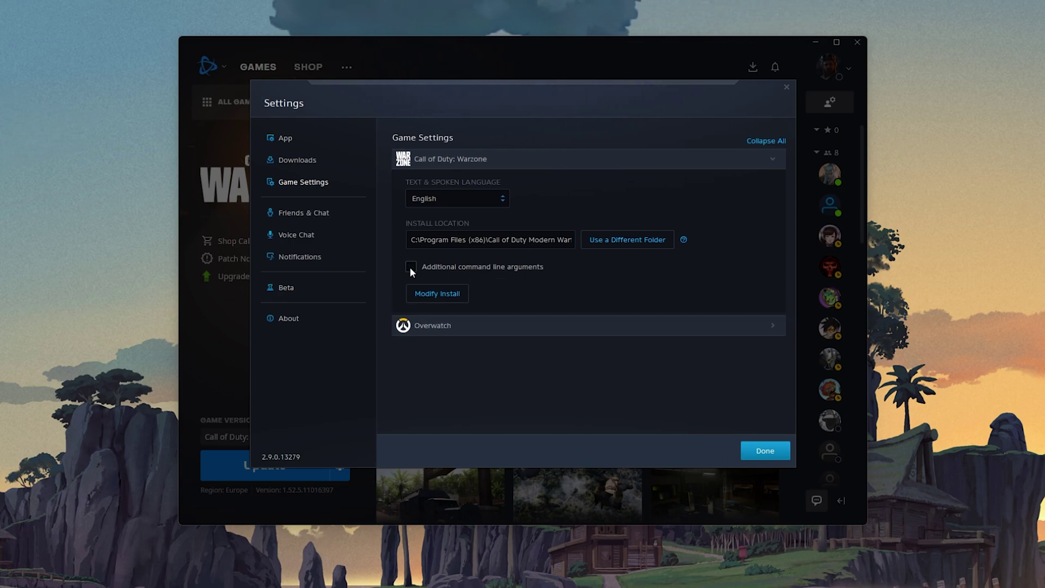
- Close Battle.net settings and view GeForce Experience's driver update to Game Ready Driver 511.65
left_click(761, 449)
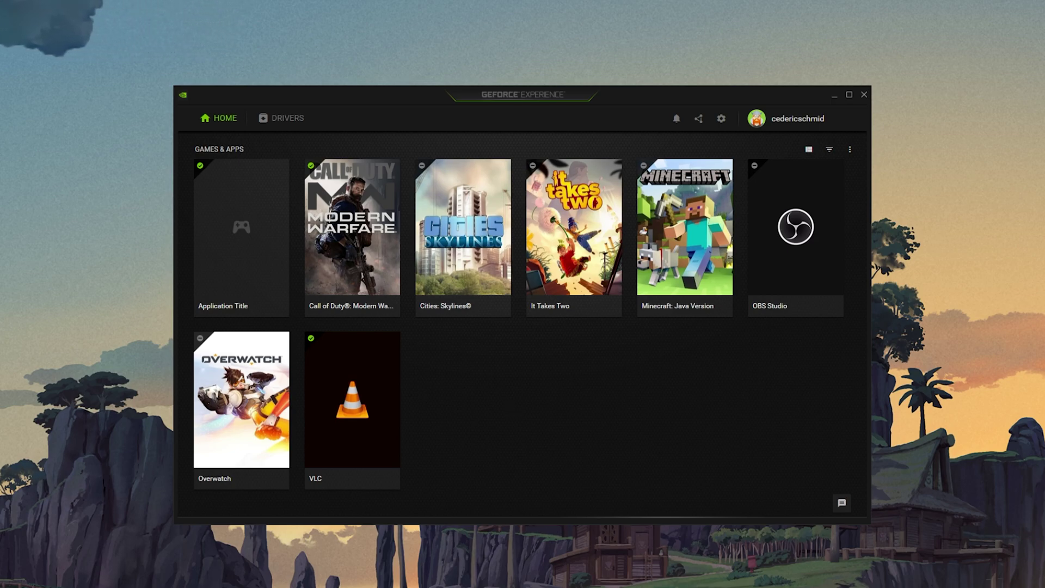
left_click(286, 130)
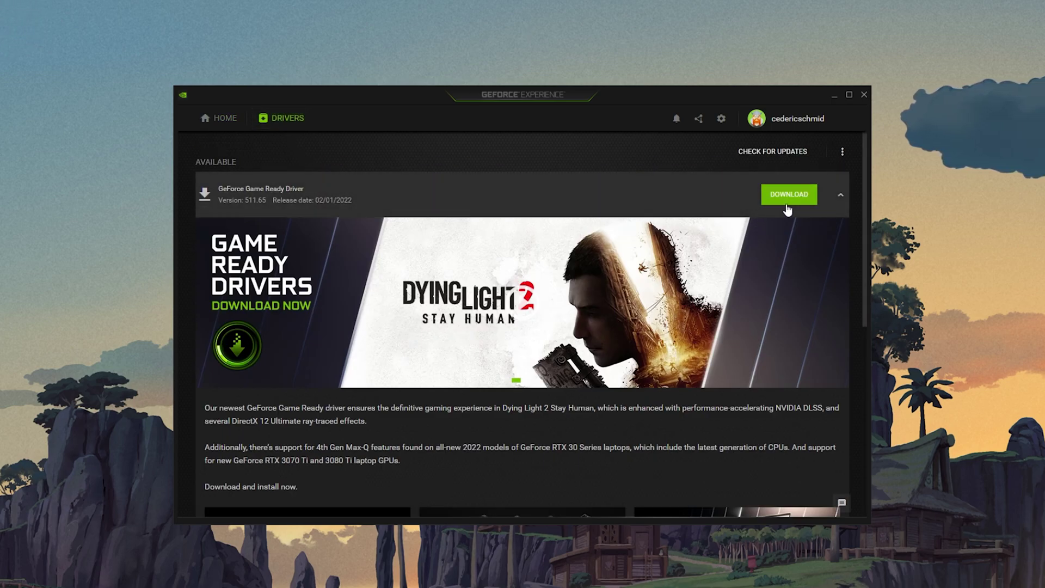
left_click(838, 201)
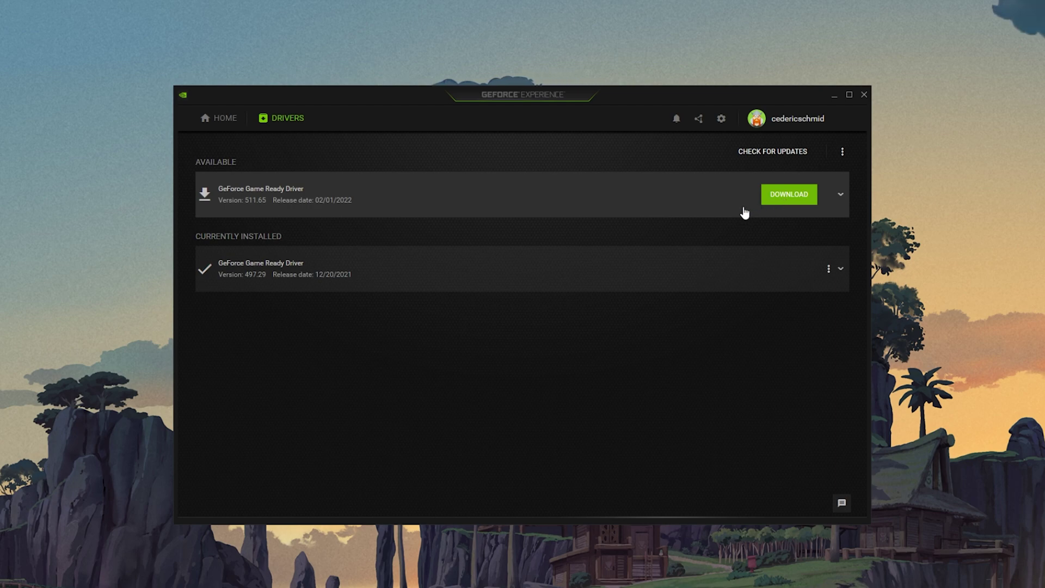
- Open the Call of Duty: Modern Warfare details page from GeForce Experience's games list
left_click(230, 124)
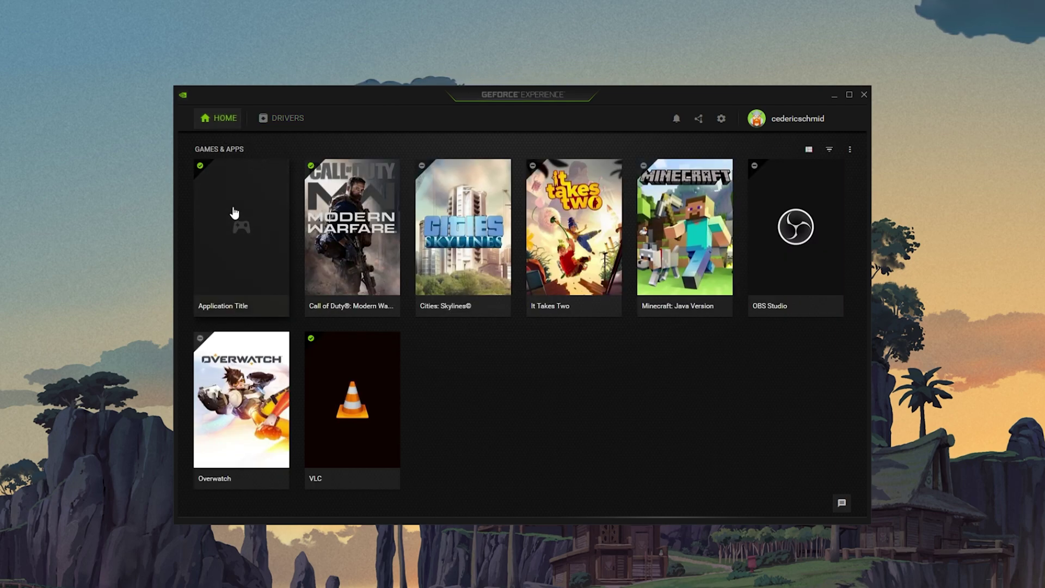
mouse_move(356, 254)
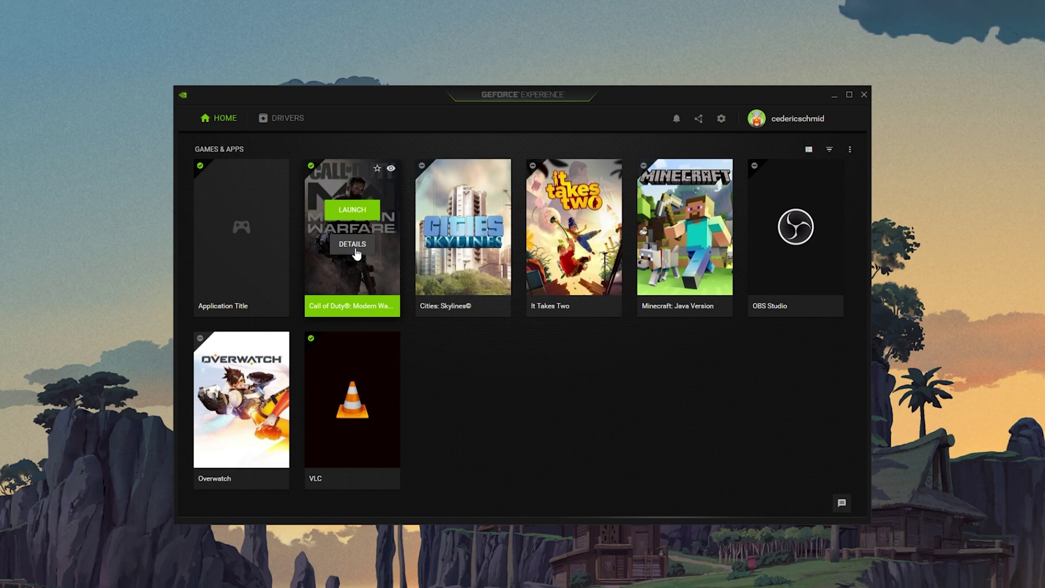
left_click(355, 249)
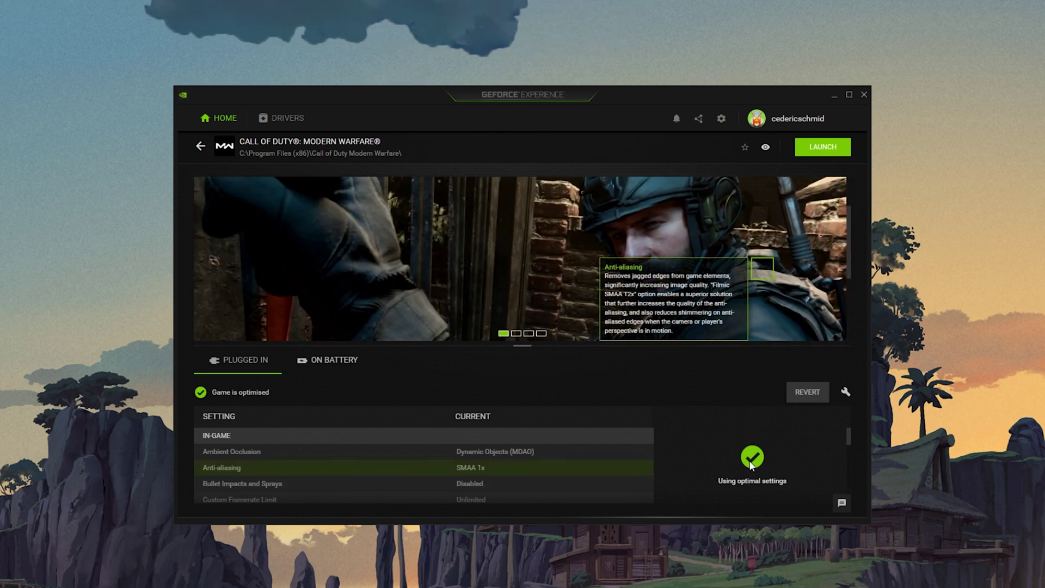
left_click(846, 393)
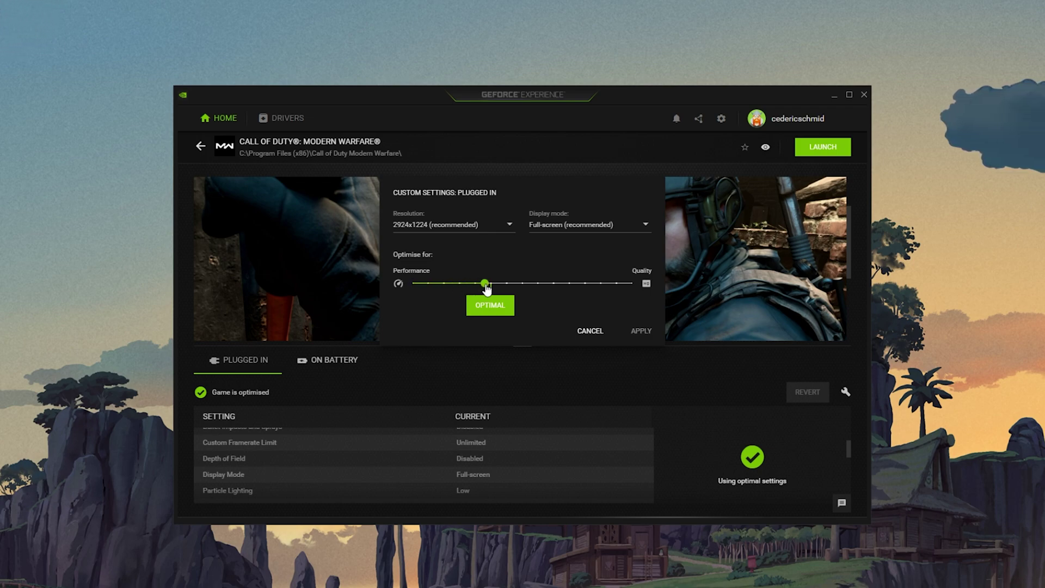
left_click(512, 225)
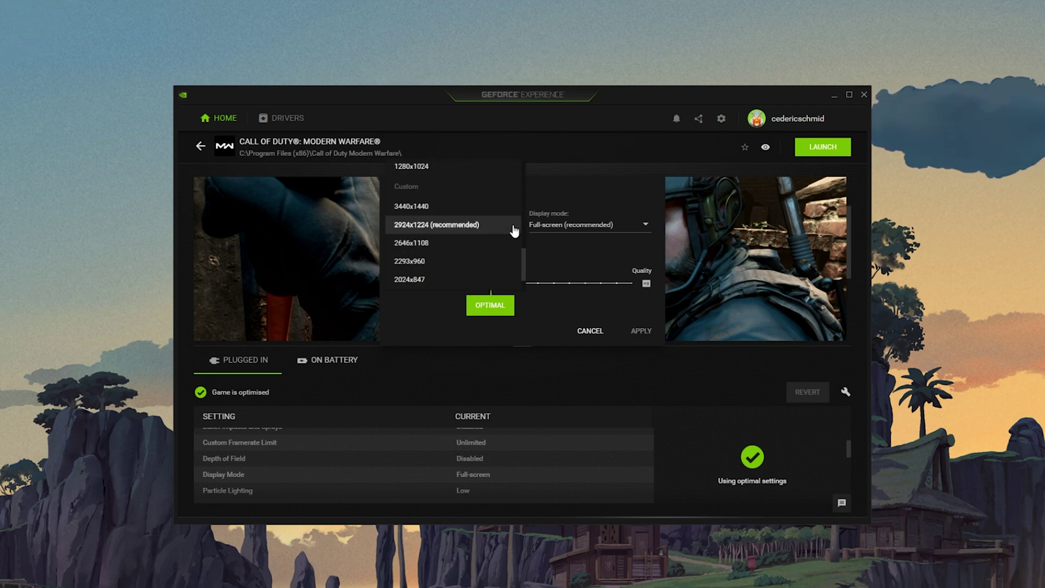
left_click(645, 226)
left_click(645, 226)
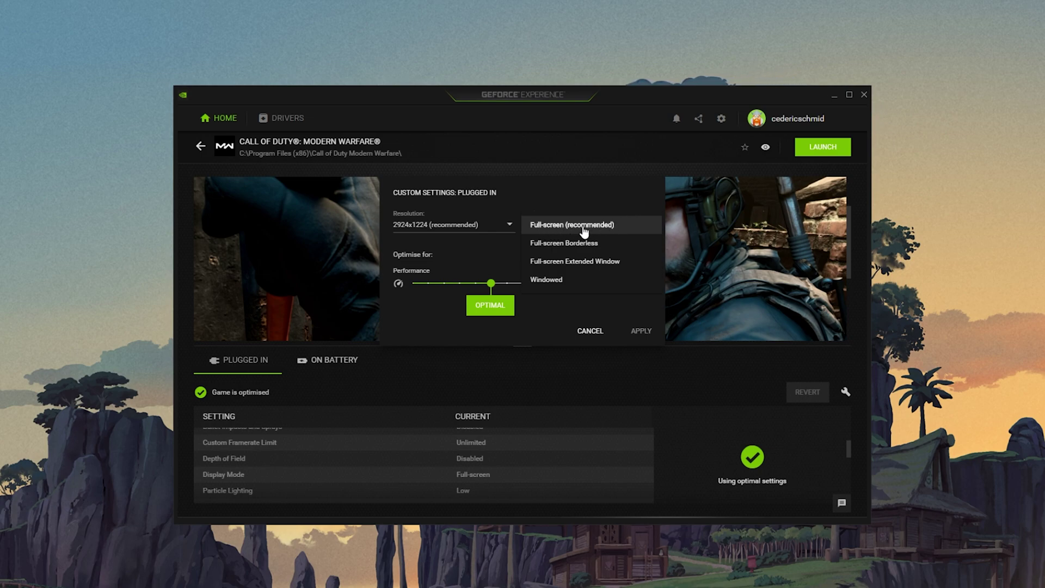
left_click(606, 329)
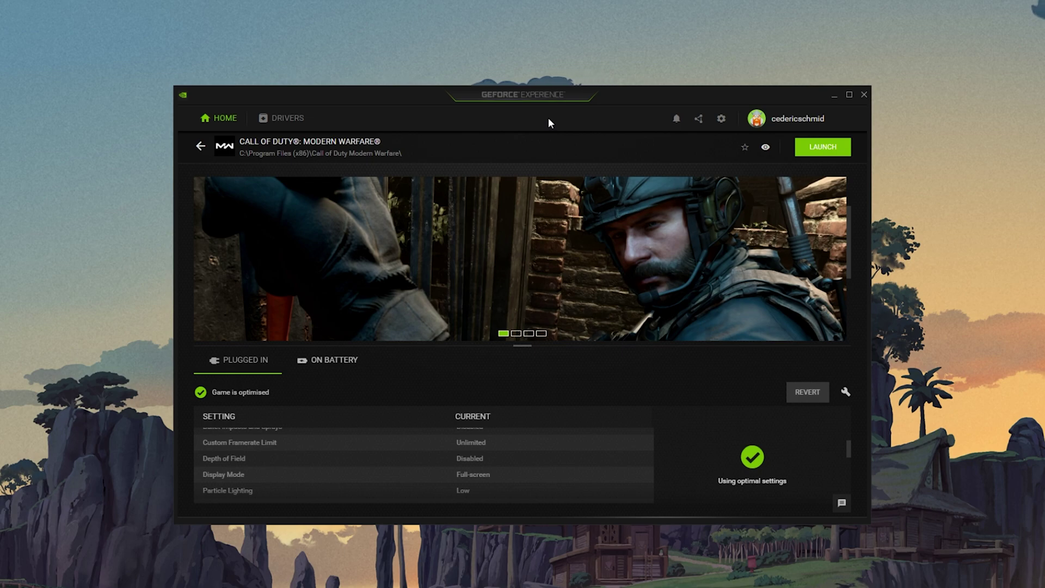
- Check GeForce Experience's General settings, confirming the In-Game Overlay is switched off
left_click(722, 121)
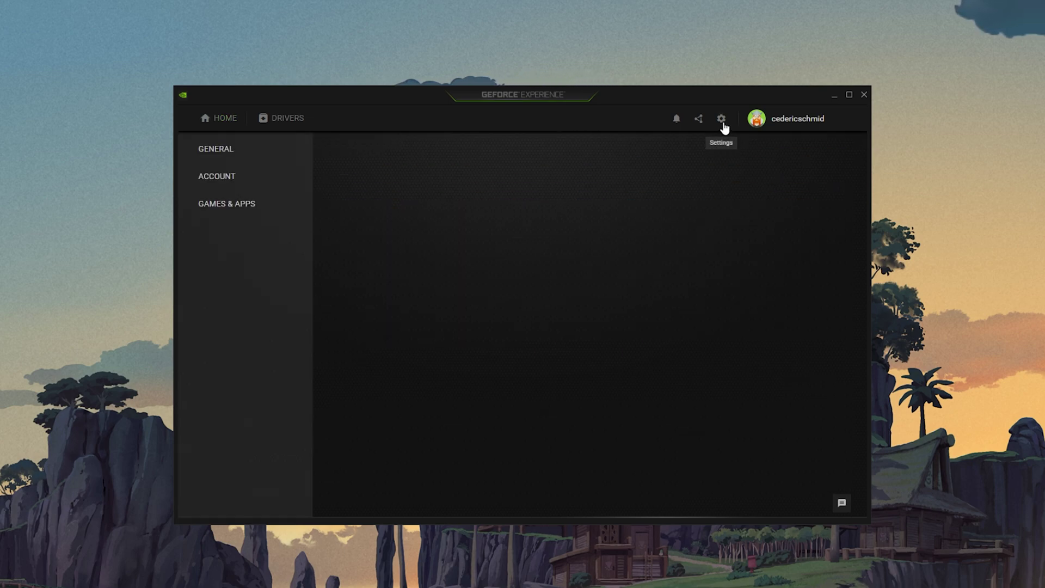
scroll(591, 186, "down", 5)
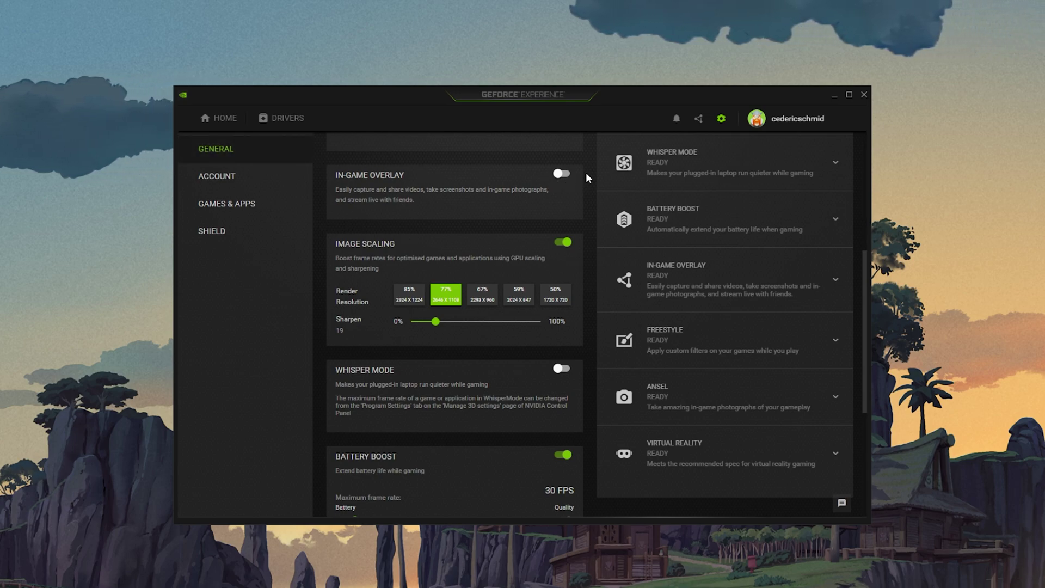
scroll(586, 172, "down", 1)
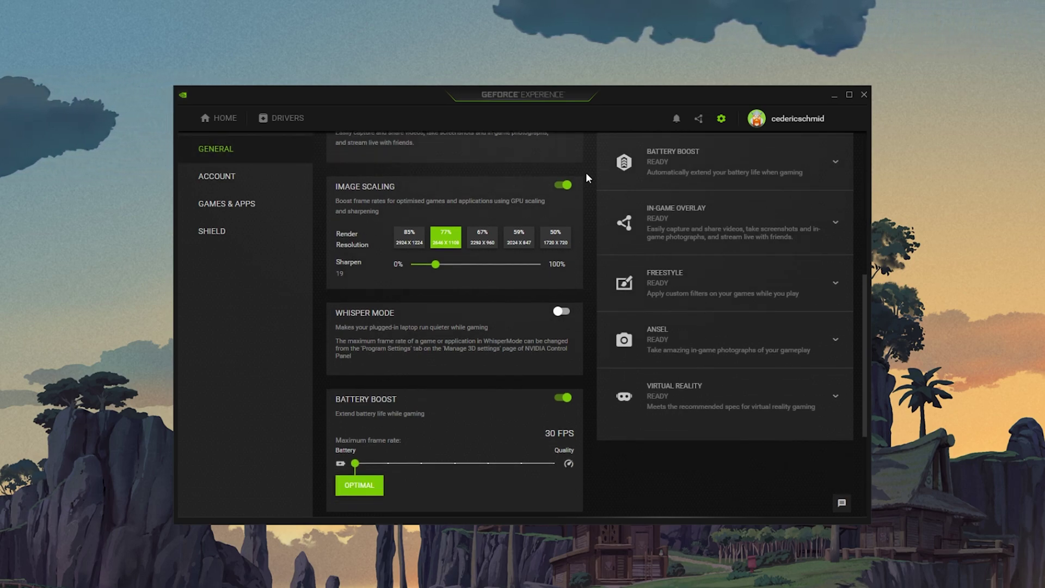